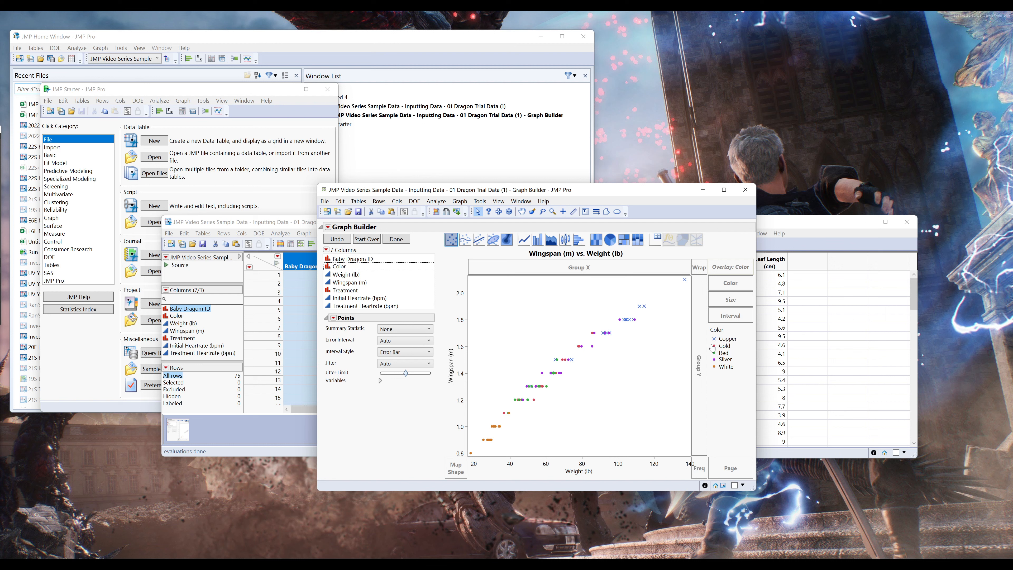
# - Try an open diamond marker for the Gold points and a Z marker for the Red points, and undo both changes
pyautogui.rightClick(715, 346)
pyautogui.moveTo(749, 364)
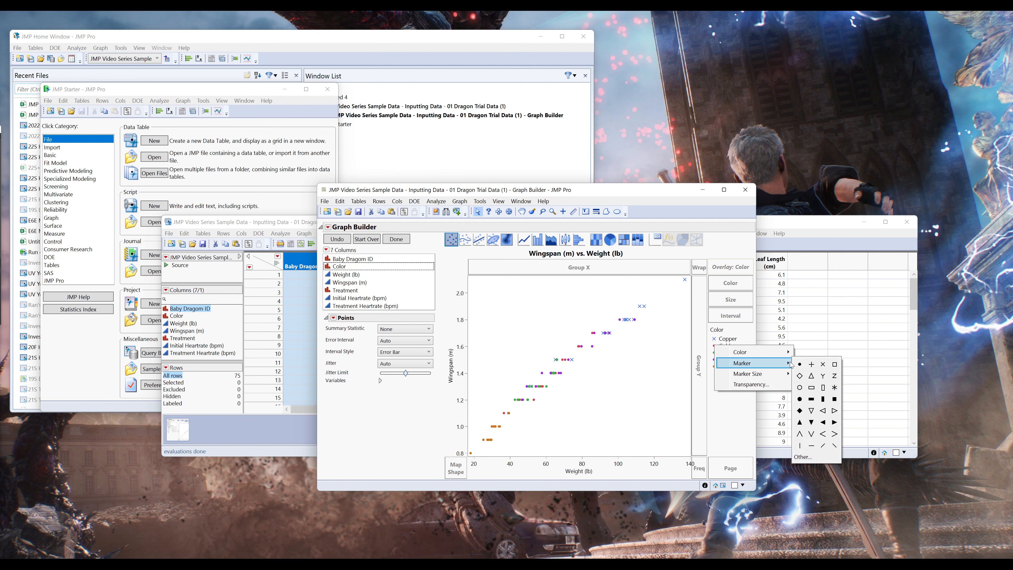
pyautogui.click(799, 377)
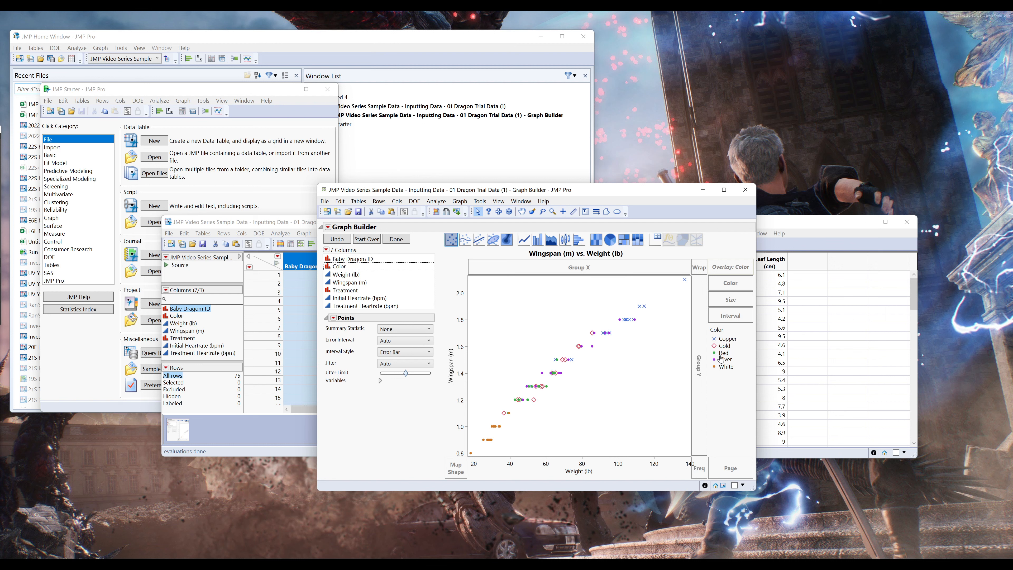
pyautogui.rightClick(718, 355)
pyautogui.moveTo(751, 372)
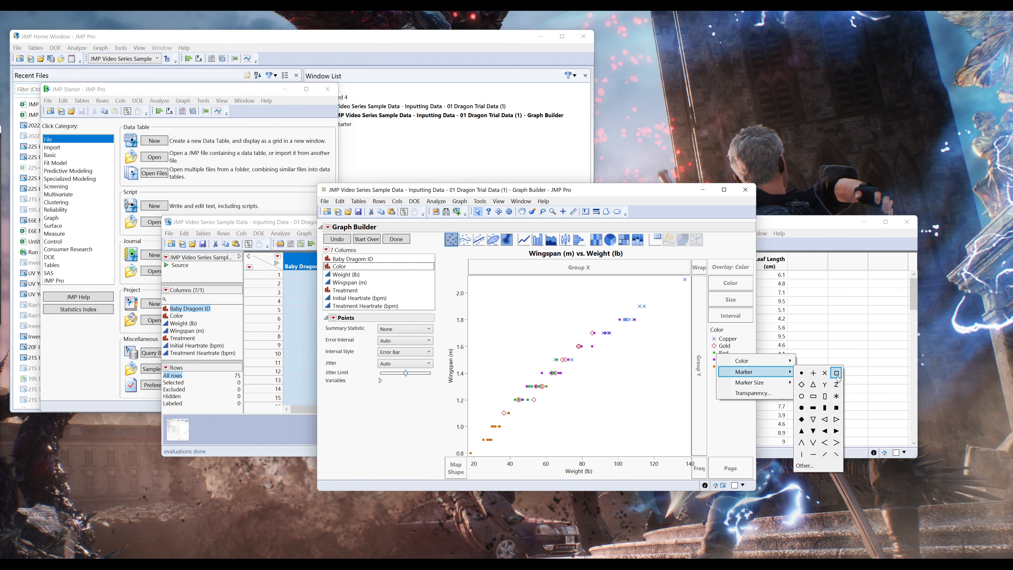
pyautogui.click(836, 385)
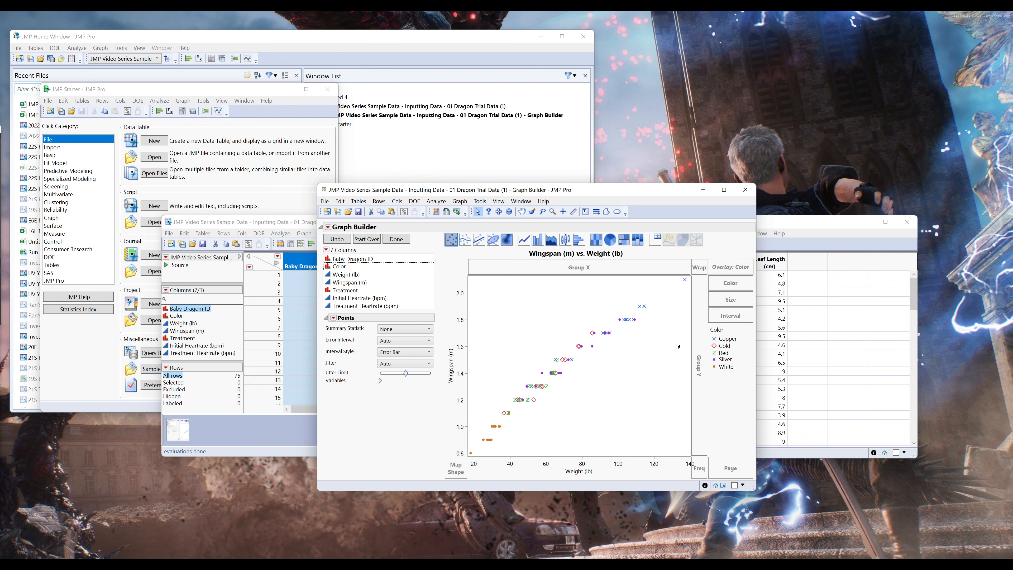
pyautogui.hotkey('ctrl', 'z')
pyautogui.hotkey('ctrl', 'z')
# - Try splitting the plot into panels by Color with Color also as the overlay, and remove the panel grouping
pyautogui.moveTo(731, 268); pyautogui.dragTo(699, 267)
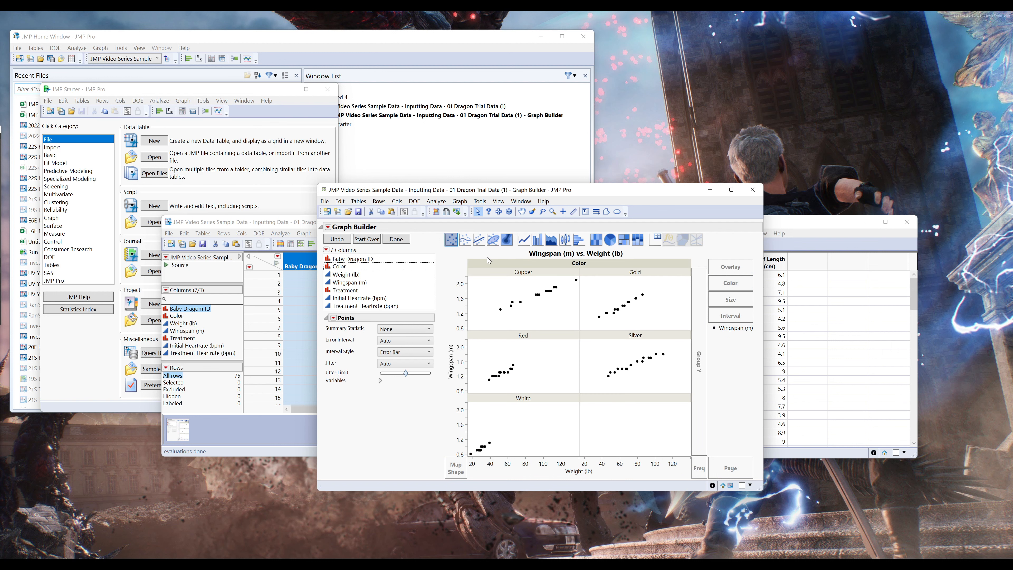
pyautogui.moveTo(344, 266); pyautogui.dragTo(733, 267)
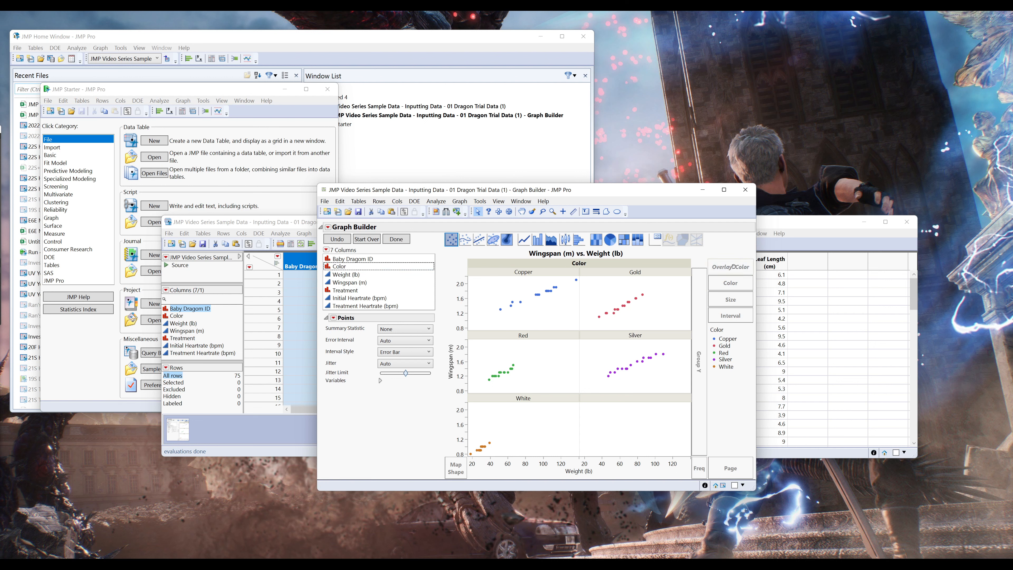
pyautogui.moveTo(576, 265); pyautogui.dragTo(539, 292)
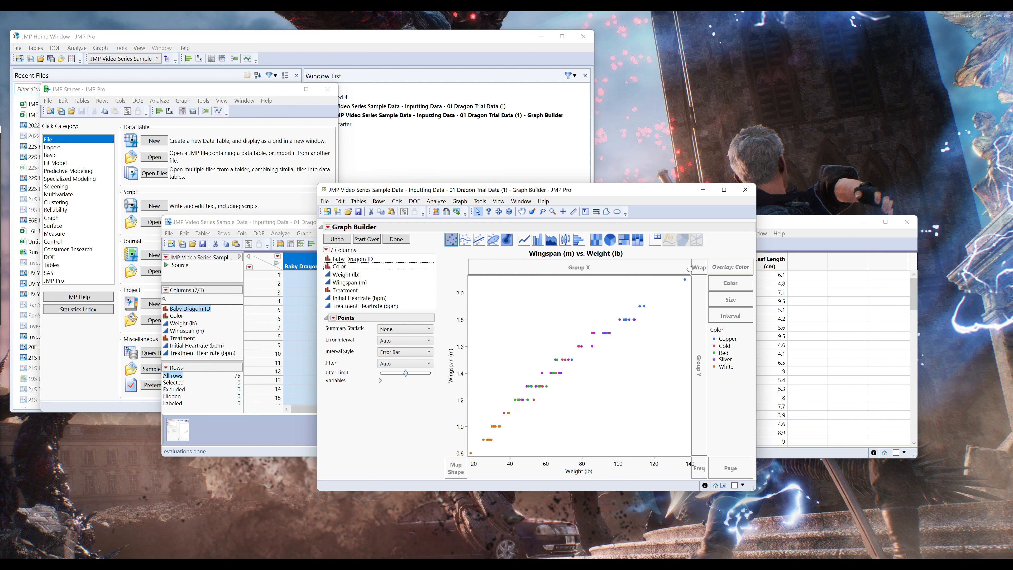
# - Add a linear line of fit for each color group, showing R² and the equation
pyautogui.click(480, 240)
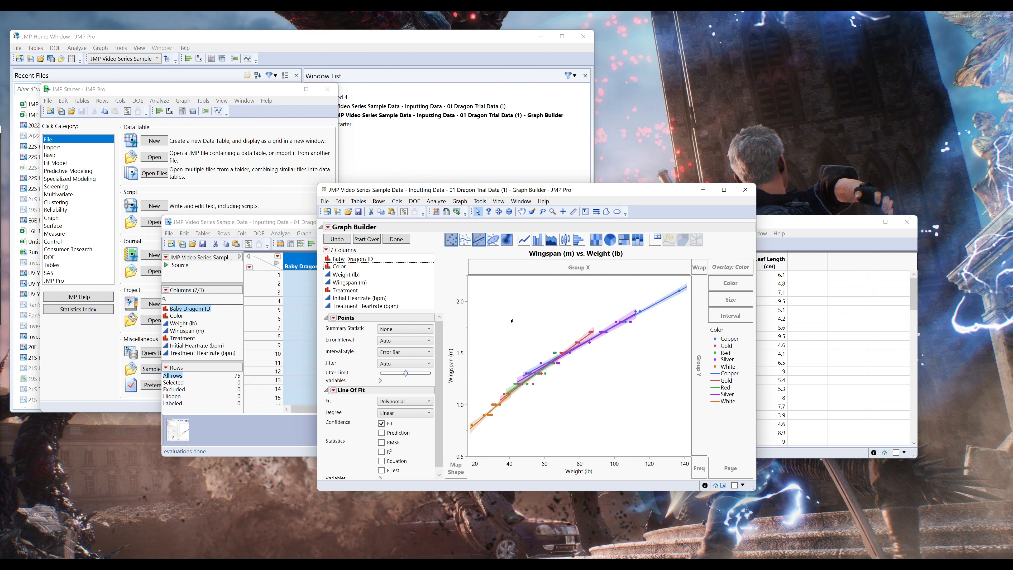
pyautogui.click(381, 451)
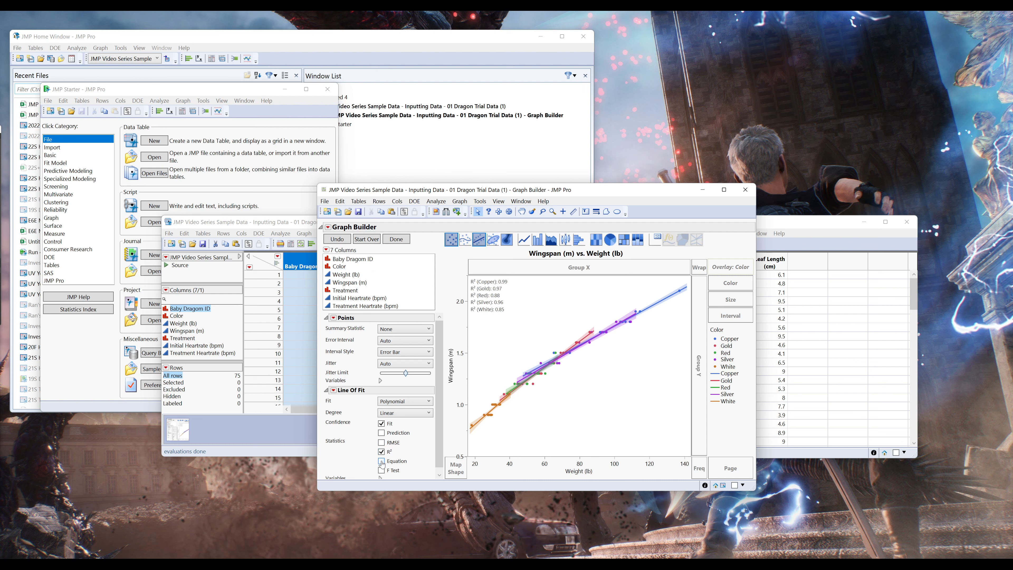
pyautogui.click(381, 461)
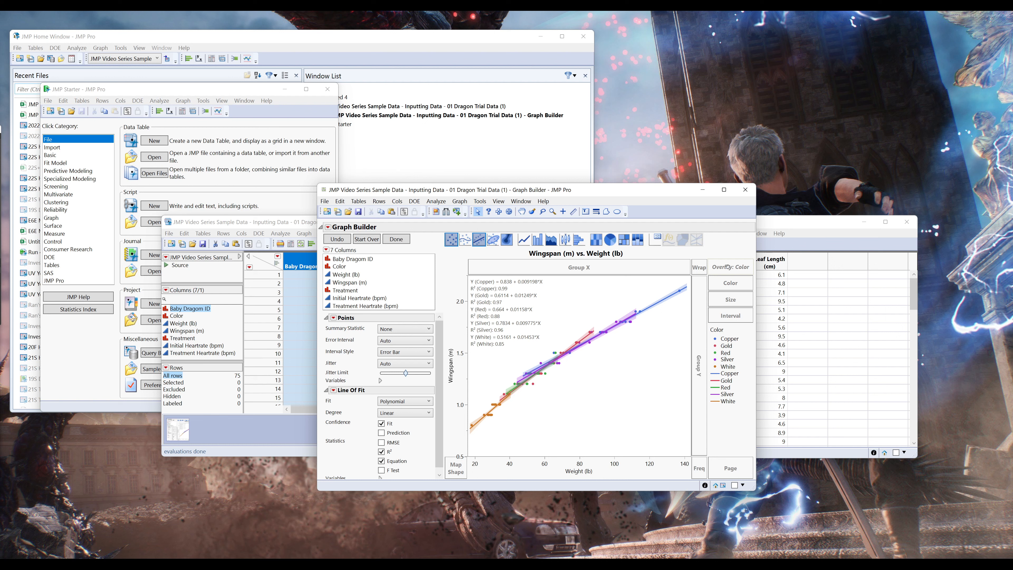
# - Move the Color variable from the overlay to the wrap role and remove the line of fit
pyautogui.moveTo(728, 267); pyautogui.dragTo(728, 282)
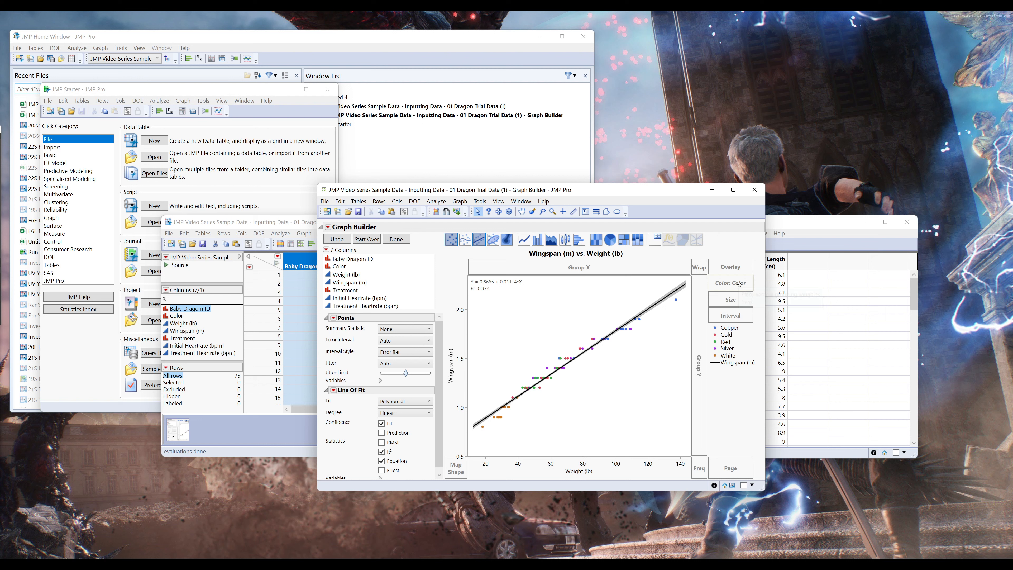
pyautogui.moveTo(733, 284); pyautogui.dragTo(698, 270)
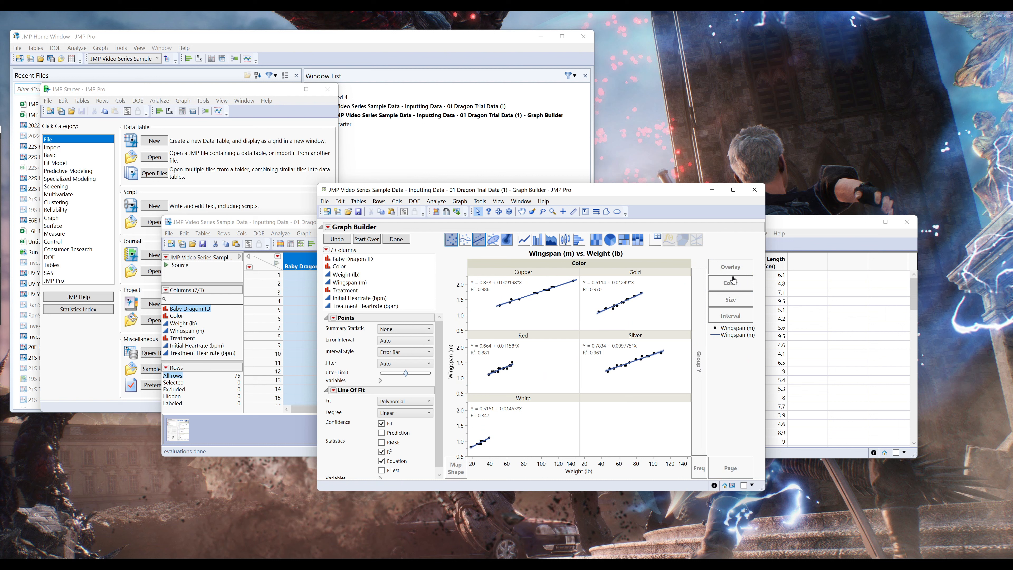
pyautogui.click(483, 244)
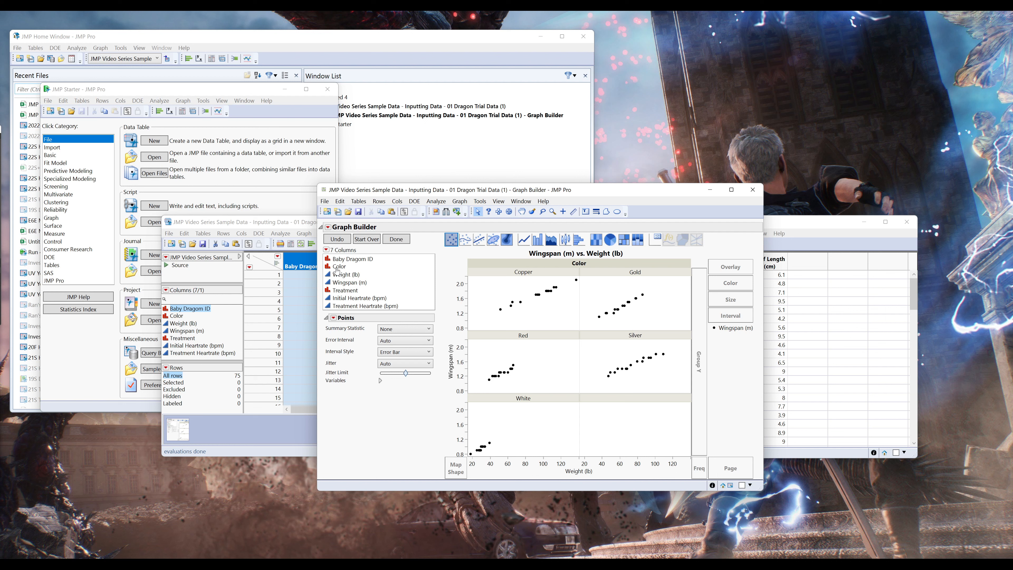
# - Color the points by the Color variable, and set the Copper points to dark orange and the Gold points to dark yellow
pyautogui.moveTo(342, 270); pyautogui.dragTo(735, 285)
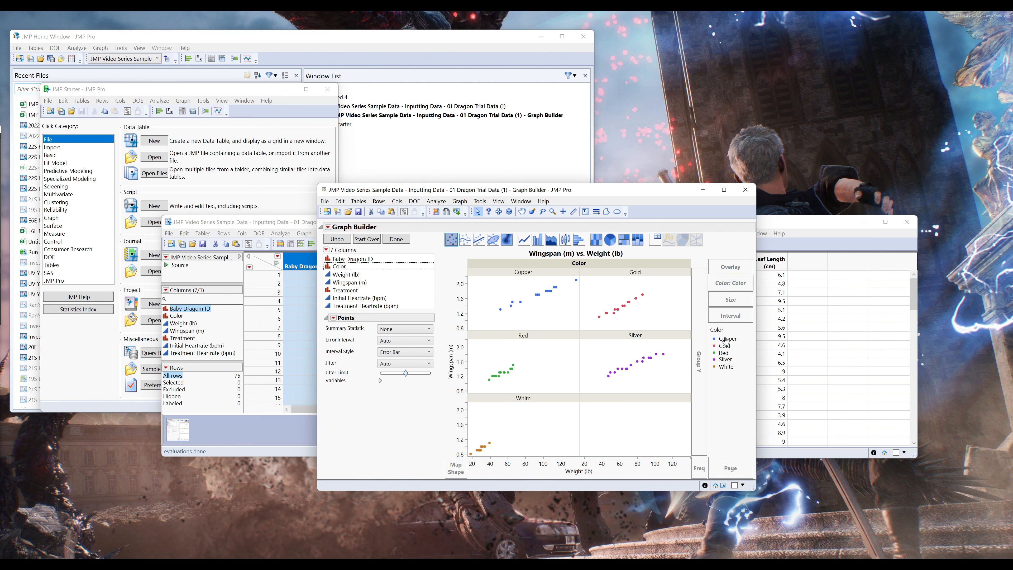
pyautogui.rightClick(718, 342)
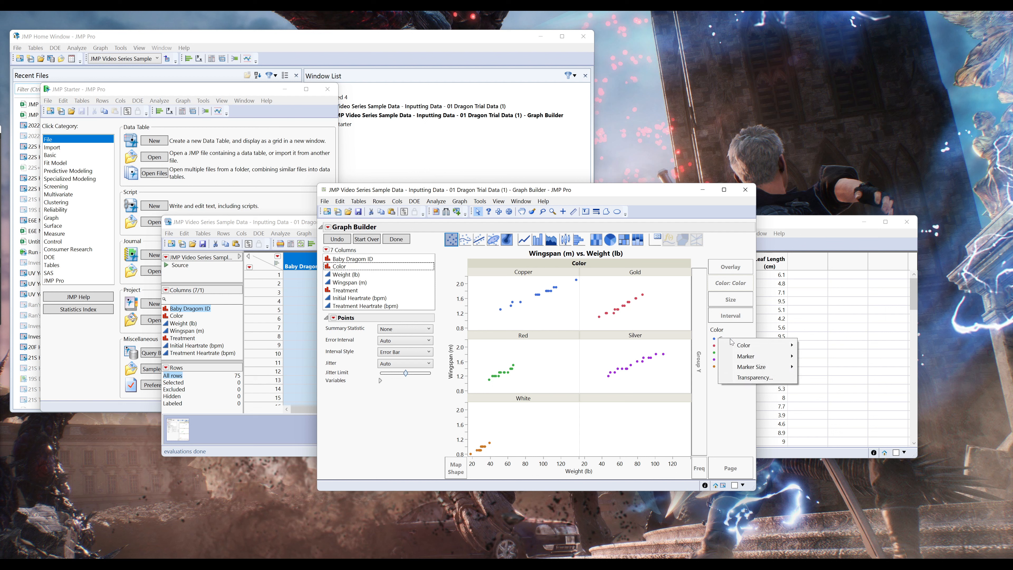
pyautogui.moveTo(781, 345)
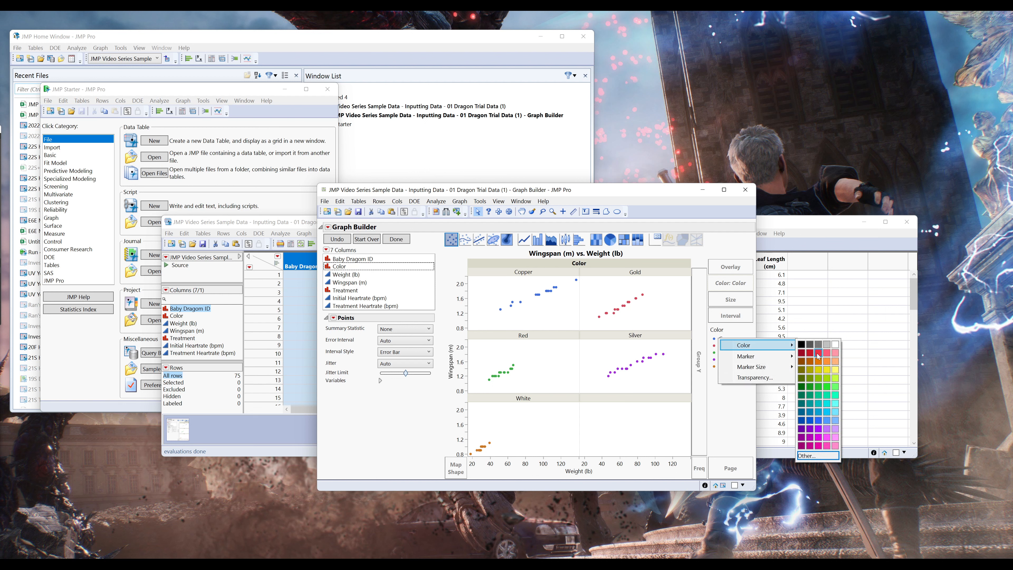
pyautogui.click(812, 366)
pyautogui.rightClick(722, 347)
pyautogui.moveTo(753, 355)
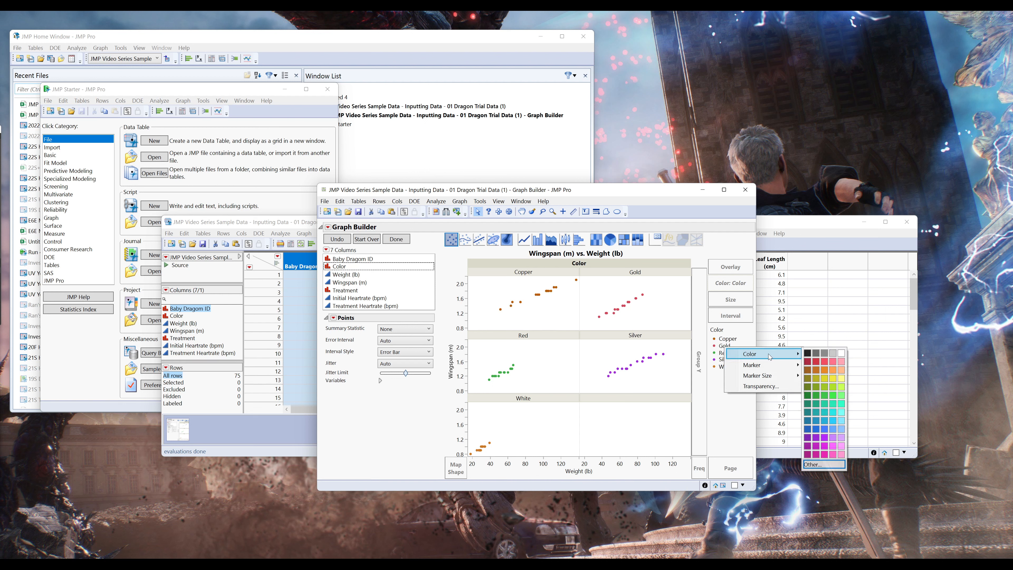
pyautogui.click(817, 380)
# - Set the Red group's points to red, the Silver group's to gray and the White group's to light gray
pyautogui.rightClick(723, 353)
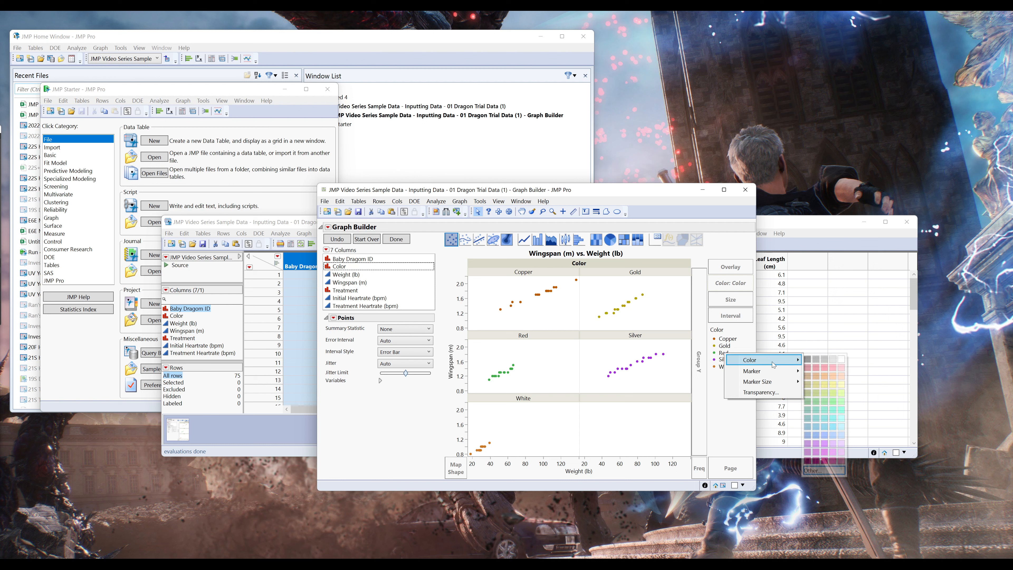
pyautogui.click(807, 367)
pyautogui.rightClick(720, 359)
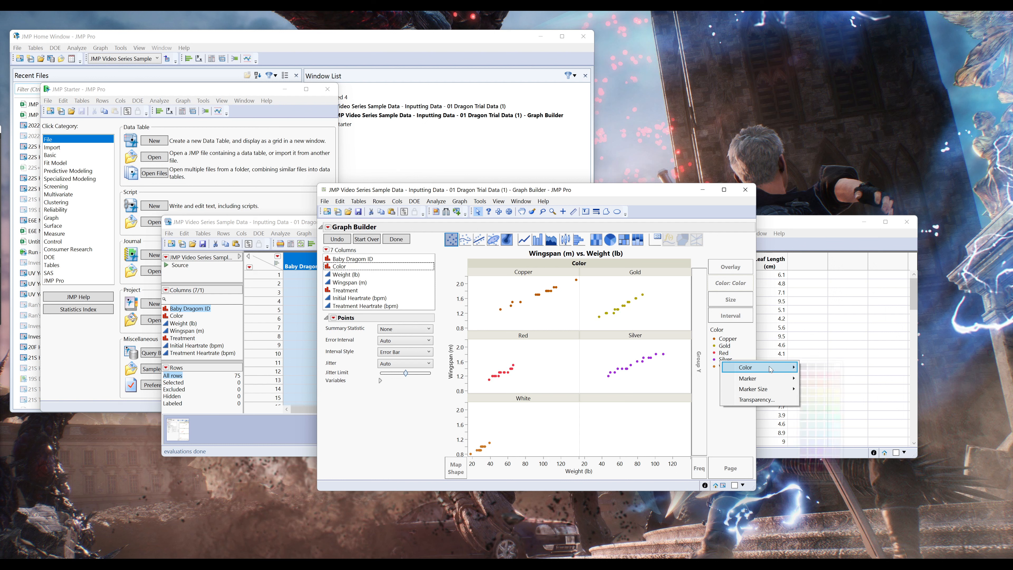
pyautogui.click(822, 372)
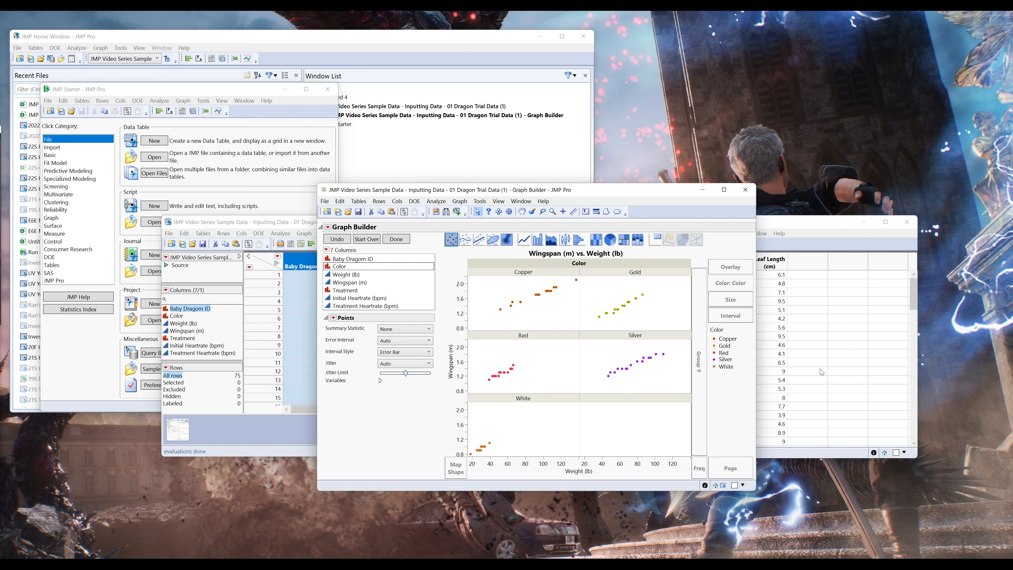
pyautogui.rightClick(724, 367)
pyautogui.moveTo(770, 373)
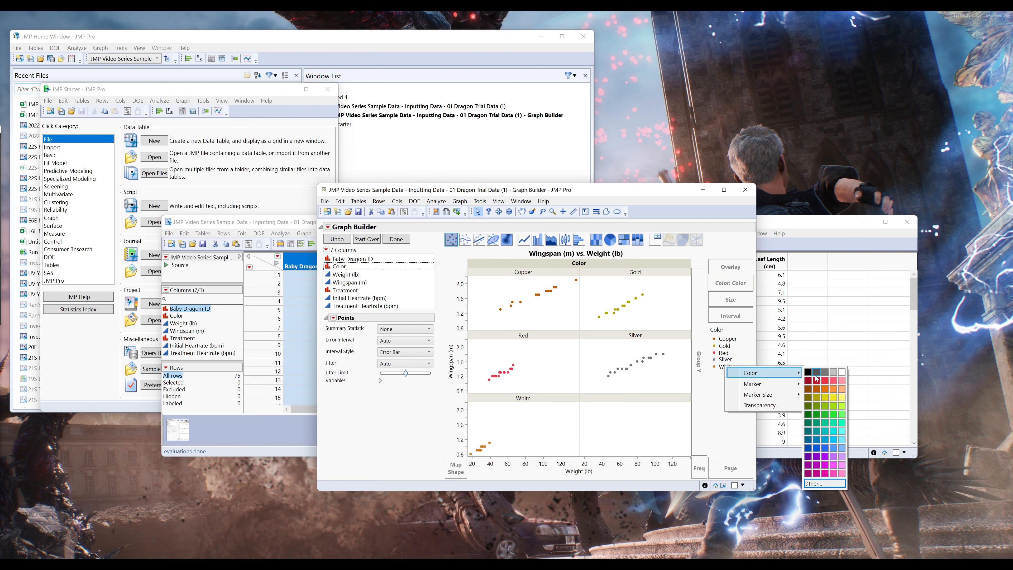
pyautogui.click(833, 372)
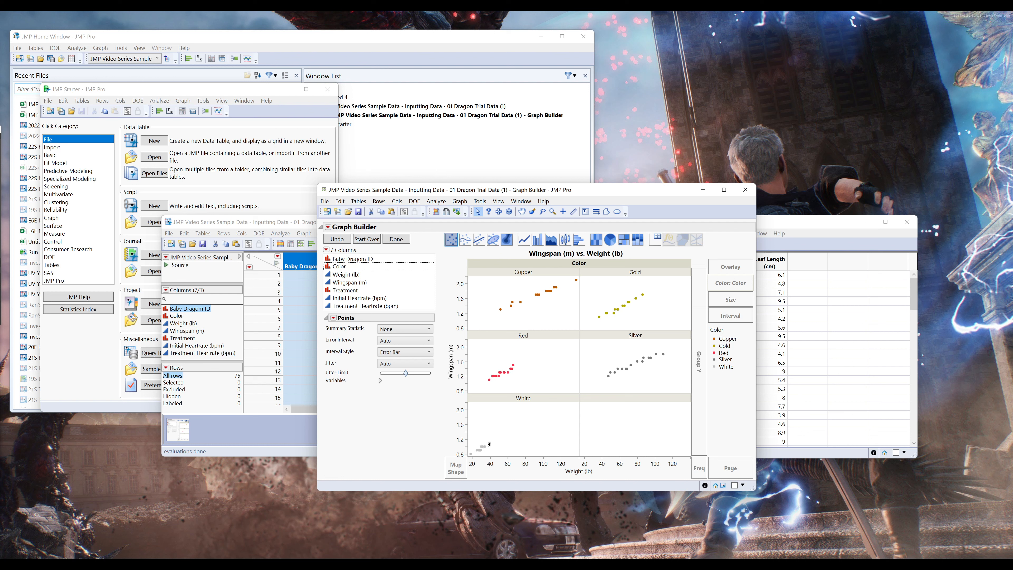
# - Try Standard Deviation as the points' error interval and set it back to Auto
pyautogui.moveTo(488, 445)
pyautogui.moveTo(488, 381)
pyautogui.click(417, 351)
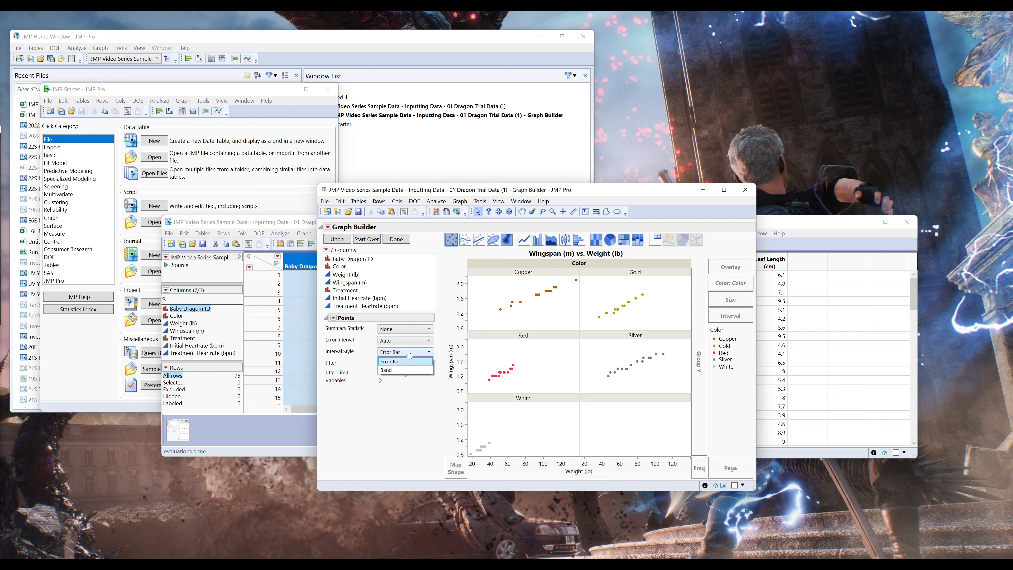
pyautogui.click(427, 340)
pyautogui.click(428, 340)
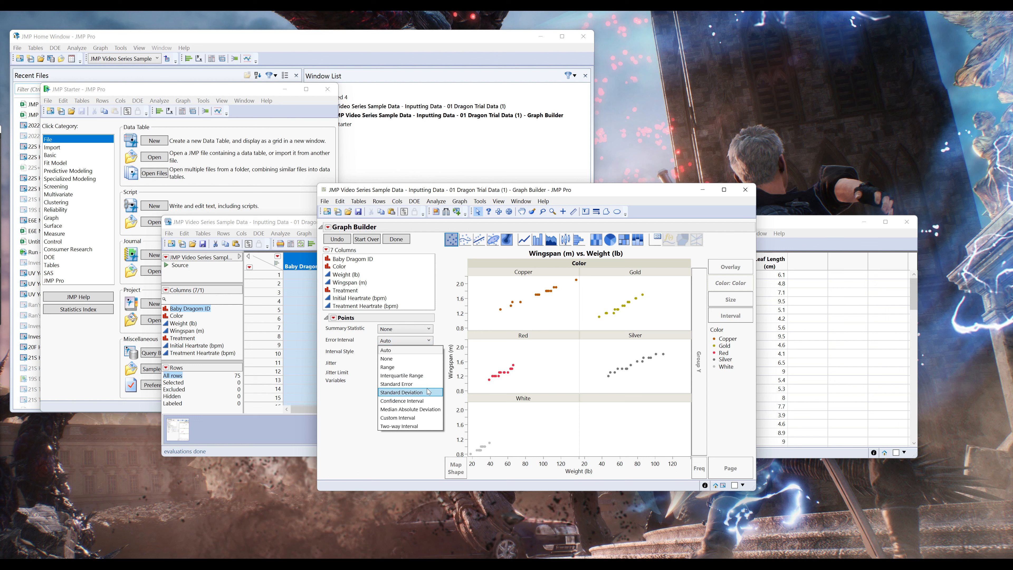
pyautogui.click(428, 391)
pyautogui.click(421, 341)
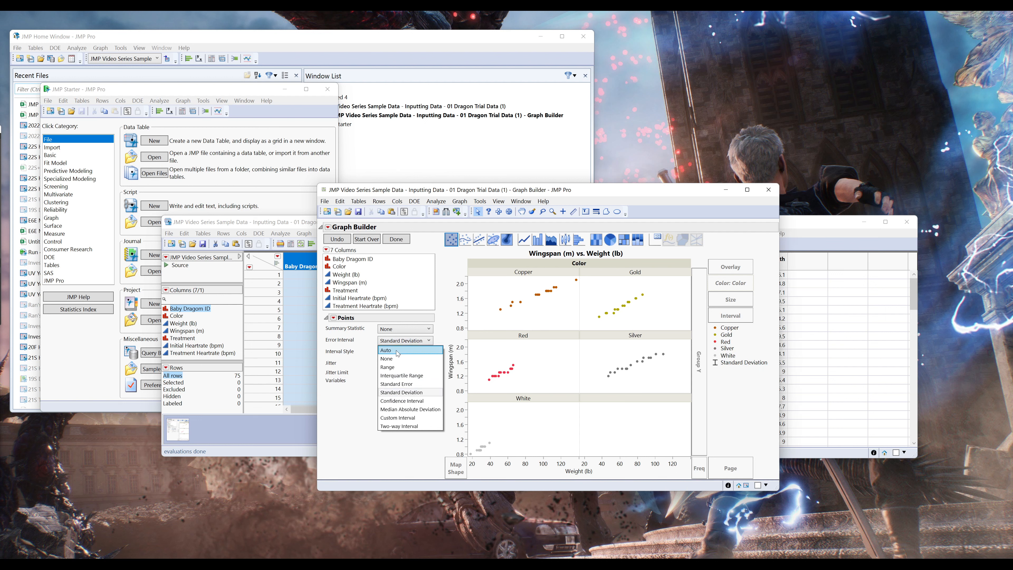
pyautogui.click(387, 350)
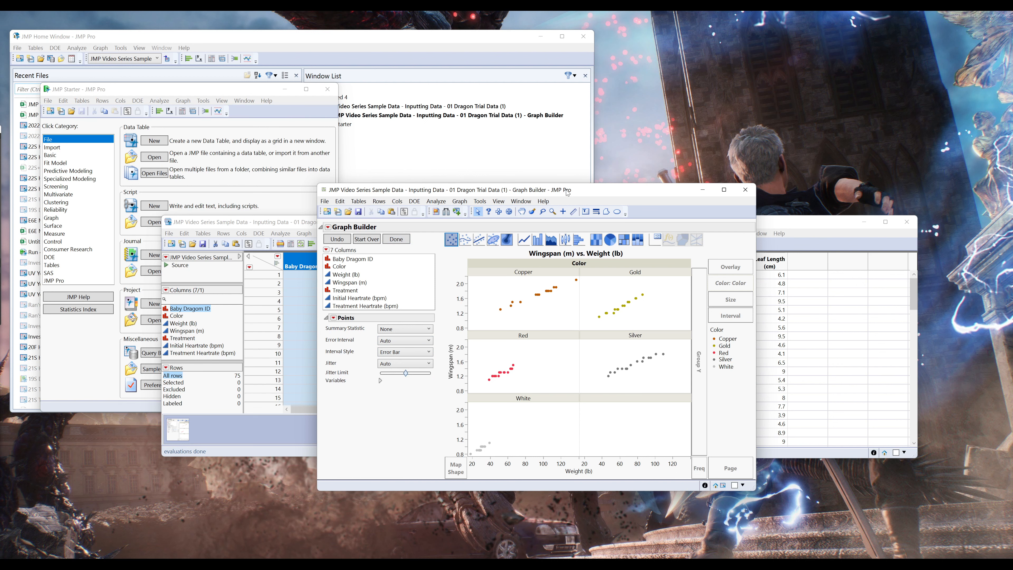
# - Move the graph window off the data table and add ellipses with correlation shown and 95% coverage
pyautogui.moveTo(567, 193); pyautogui.dragTo(559, 89)
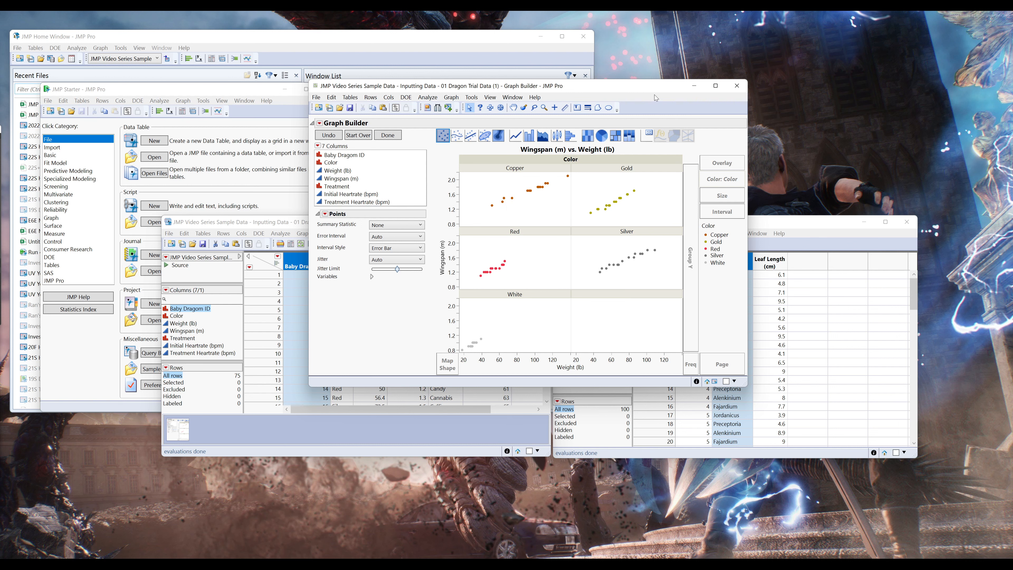
pyautogui.moveTo(649, 89); pyautogui.dragTo(776, 84)
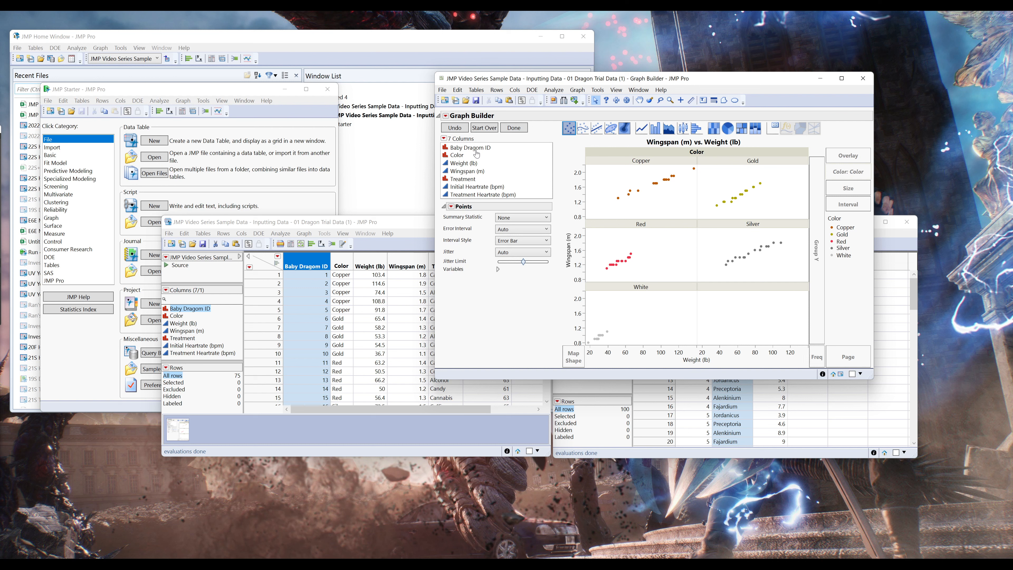
pyautogui.click(611, 129)
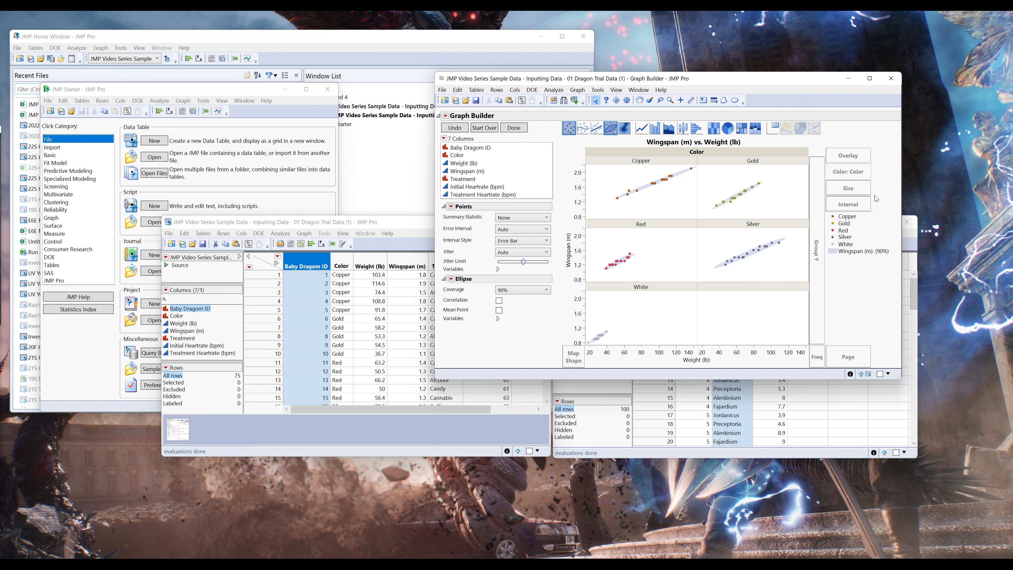
pyautogui.click(499, 301)
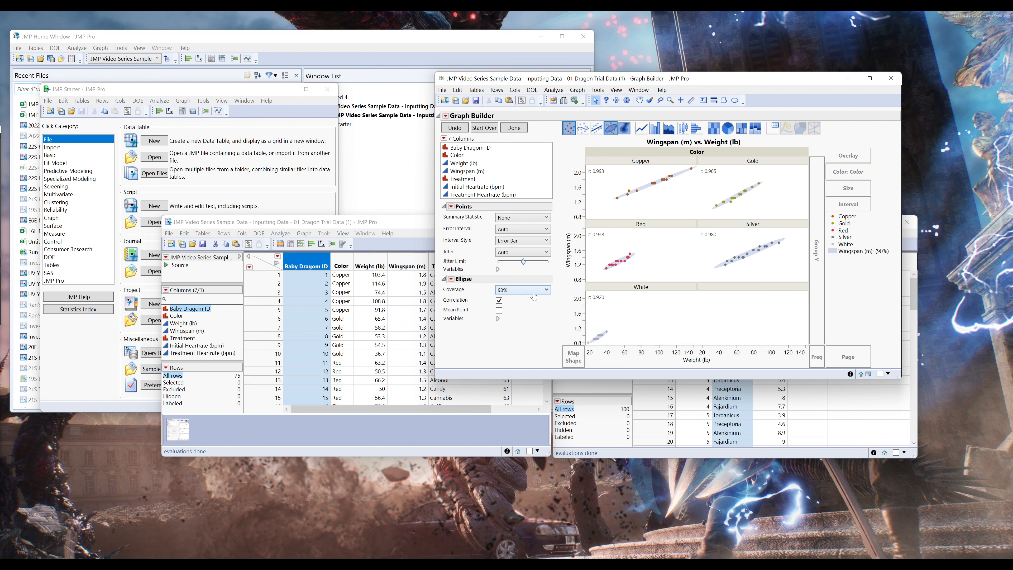
pyautogui.click(517, 292)
pyautogui.click(523, 307)
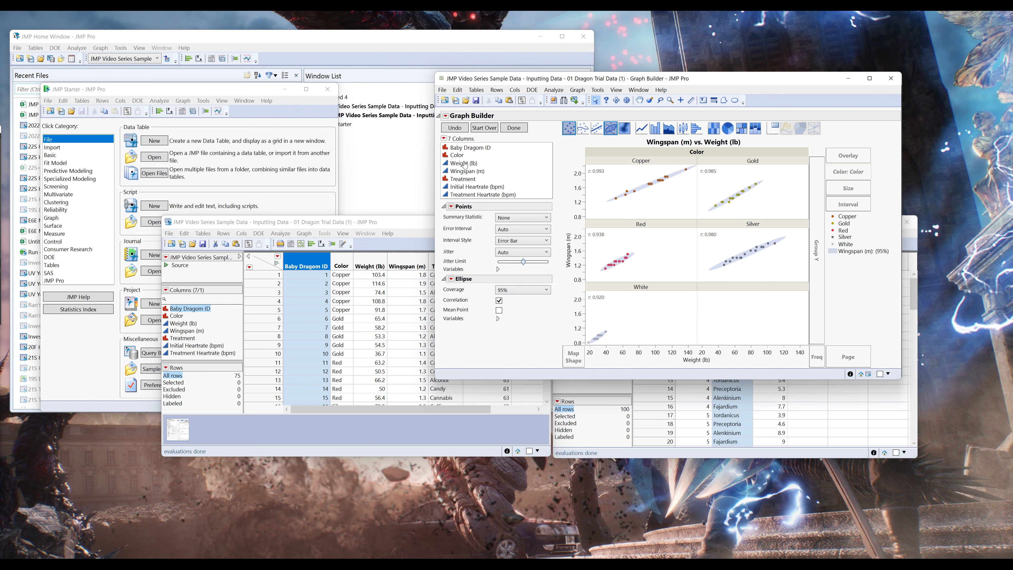
# - Finish the graph to hide its editing controls, and show the control panel again
pyautogui.click(514, 129)
pyautogui.rightClick(514, 134)
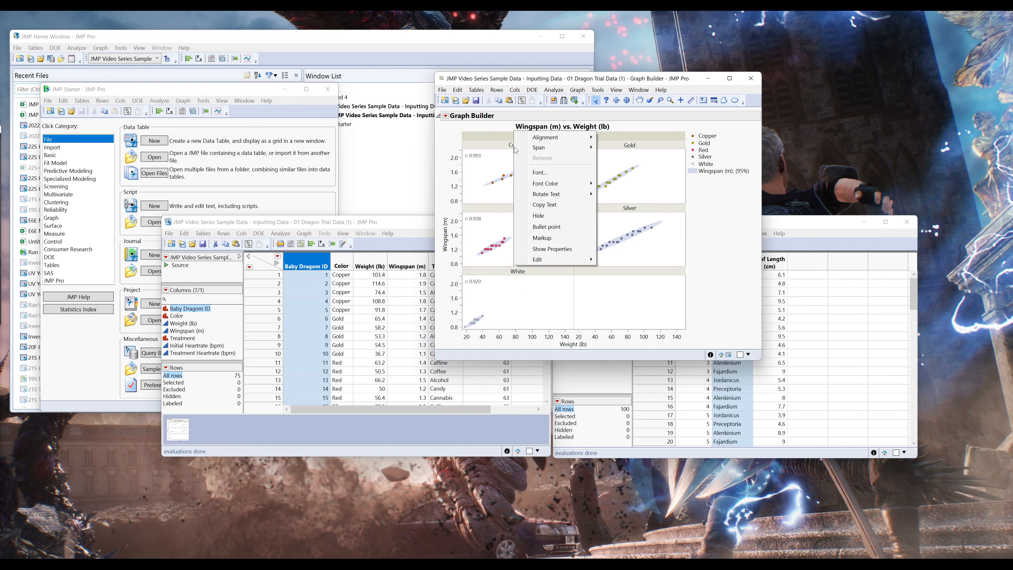
pyautogui.click(699, 202)
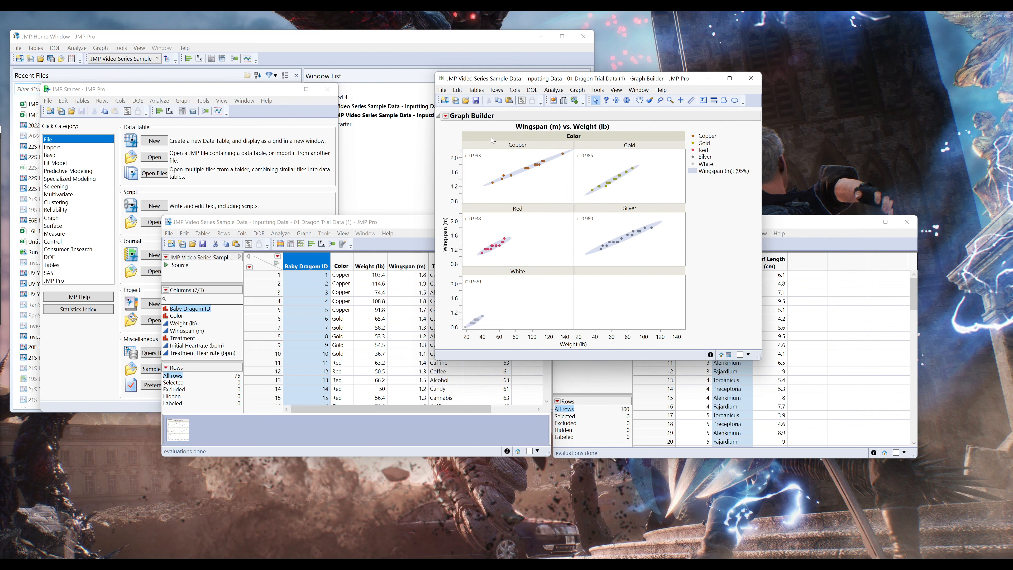
pyautogui.click(445, 116)
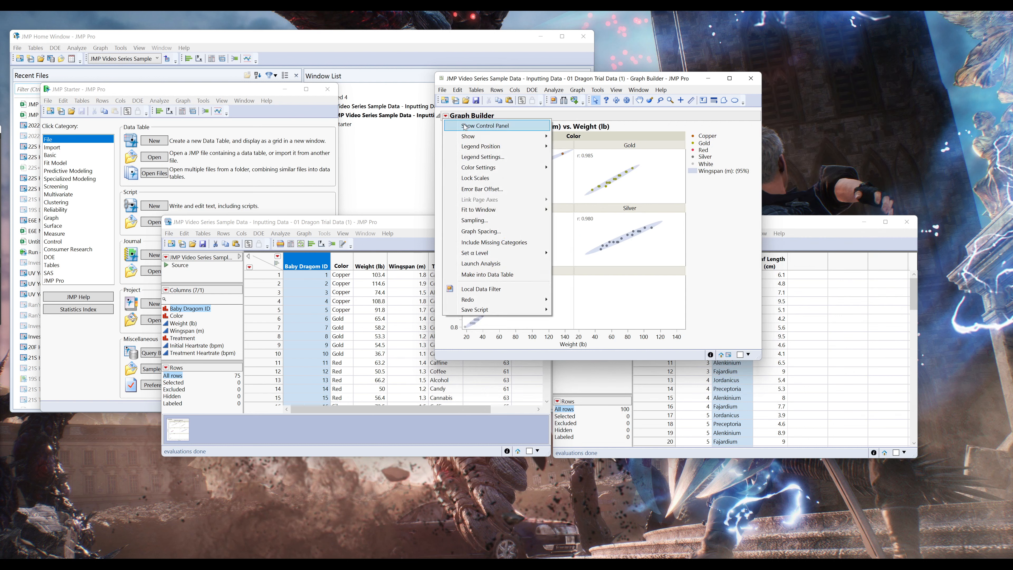
pyautogui.click(465, 126)
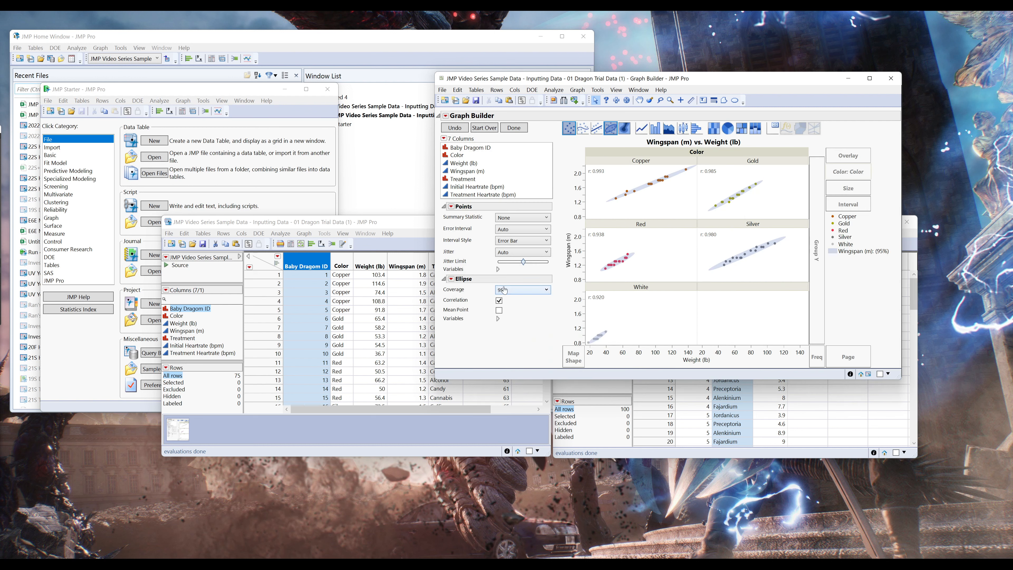
# - Remove the ellipses from the scatterplot and finish the graph to hide its editing controls
pyautogui.click(610, 129)
pyautogui.click(514, 128)
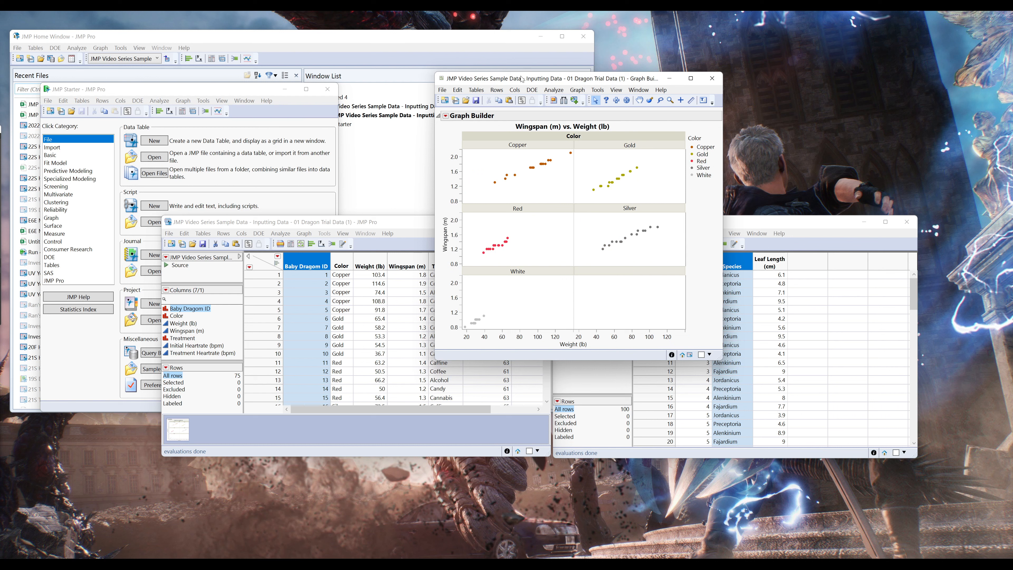
# - Reposition the graph window, lay out the Color panels with 3 levels per row, and widen the window to fit
pyautogui.moveTo(520, 77); pyautogui.dragTo(445, 74)
pyautogui.moveTo(645, 351)
pyautogui.mouseDown()
pyautogui.moveTo(694, 379)
pyautogui.moveTo(658, 347)
pyautogui.mouseUp()
pyautogui.rightClick(535, 128)
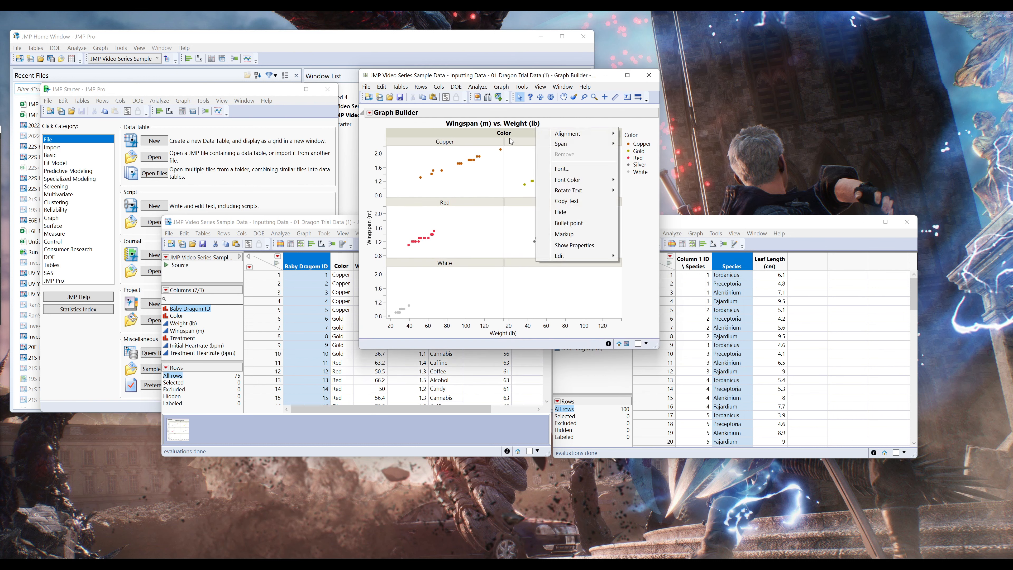
pyautogui.click(506, 139)
pyautogui.rightClick(506, 139)
pyautogui.moveTo(538, 148)
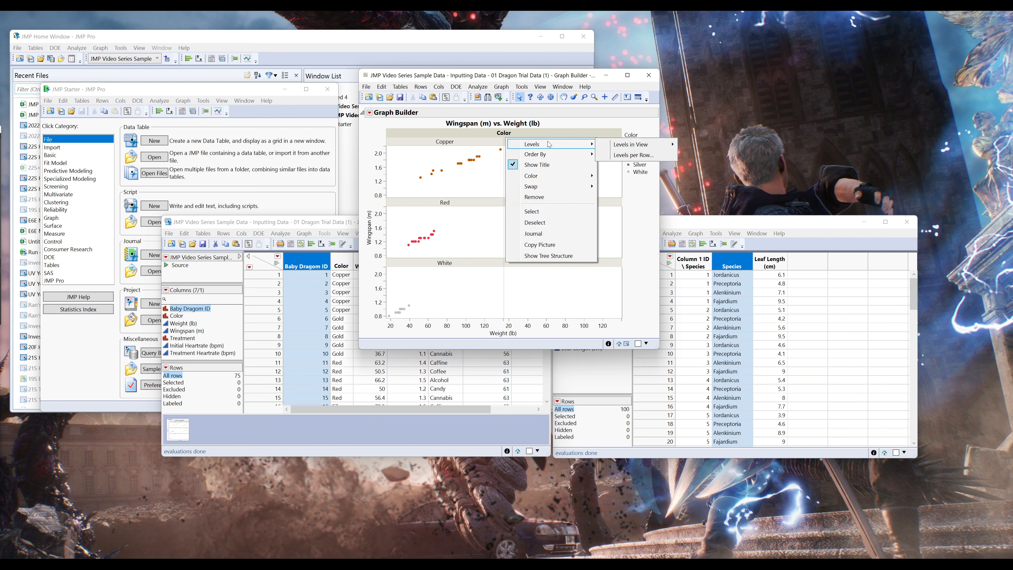
pyautogui.click(633, 155)
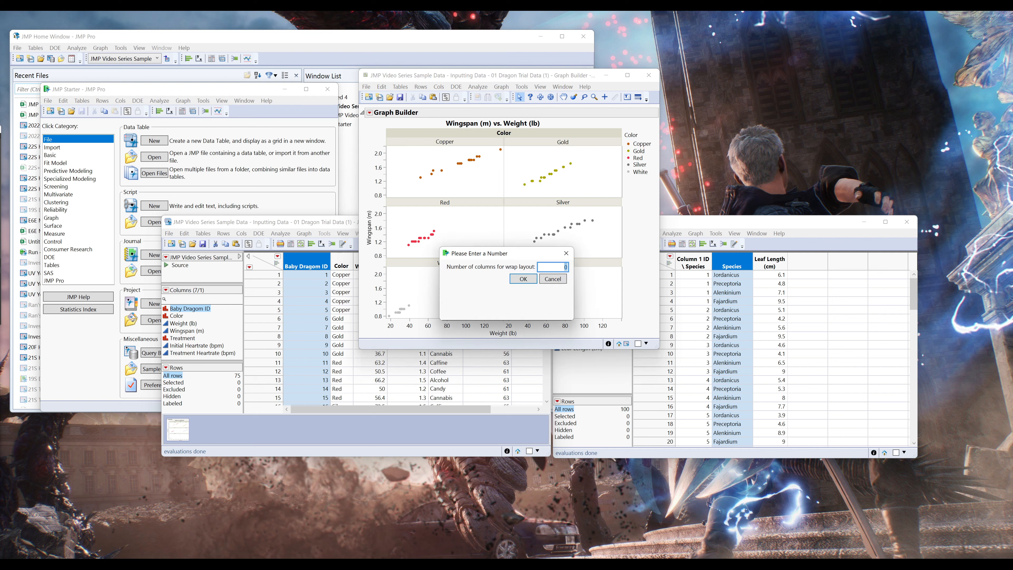
pyautogui.write('3')
pyautogui.click(527, 281)
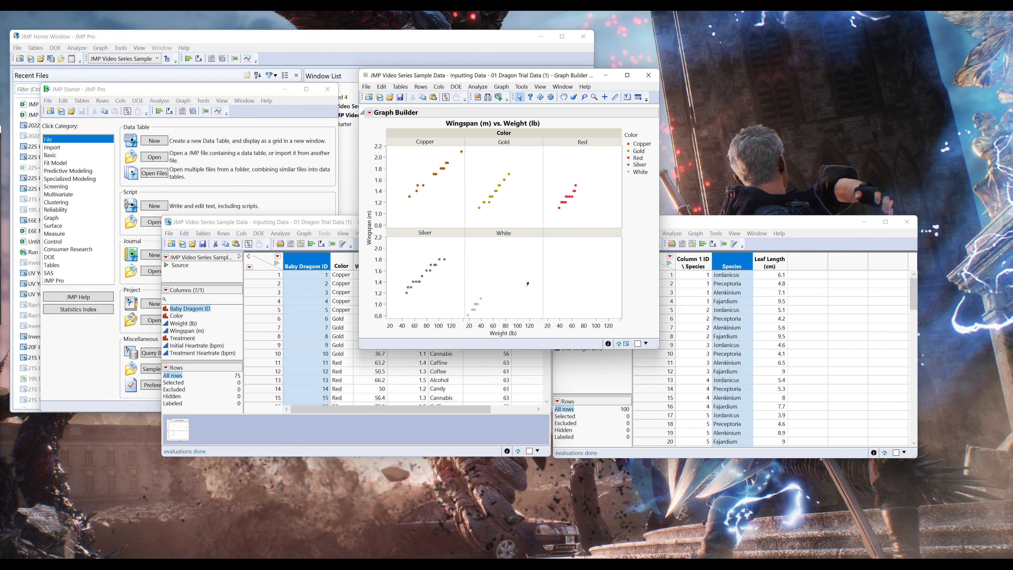
pyautogui.moveTo(655, 344); pyautogui.dragTo(779, 352)
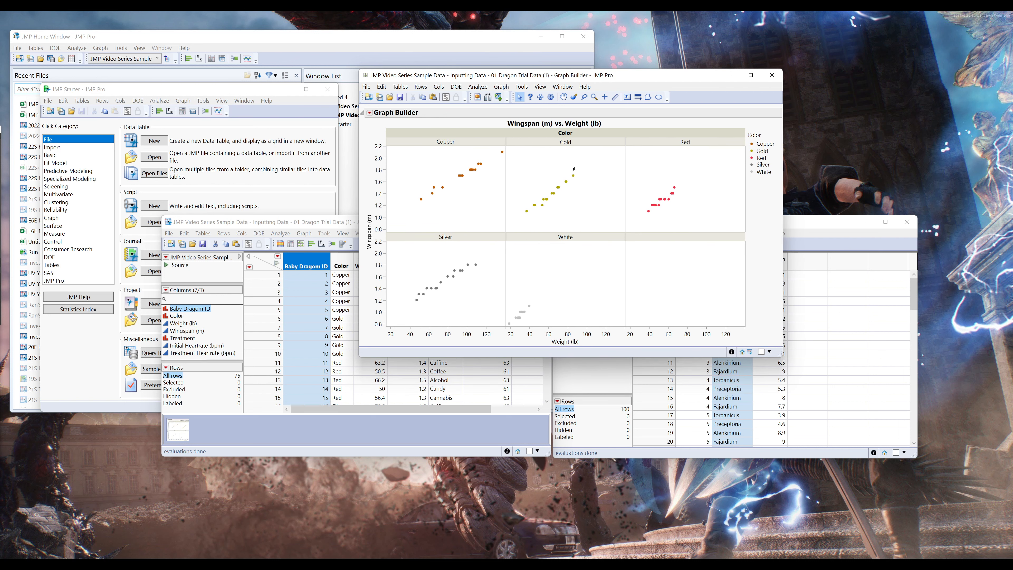
pyautogui.rightClick(569, 136)
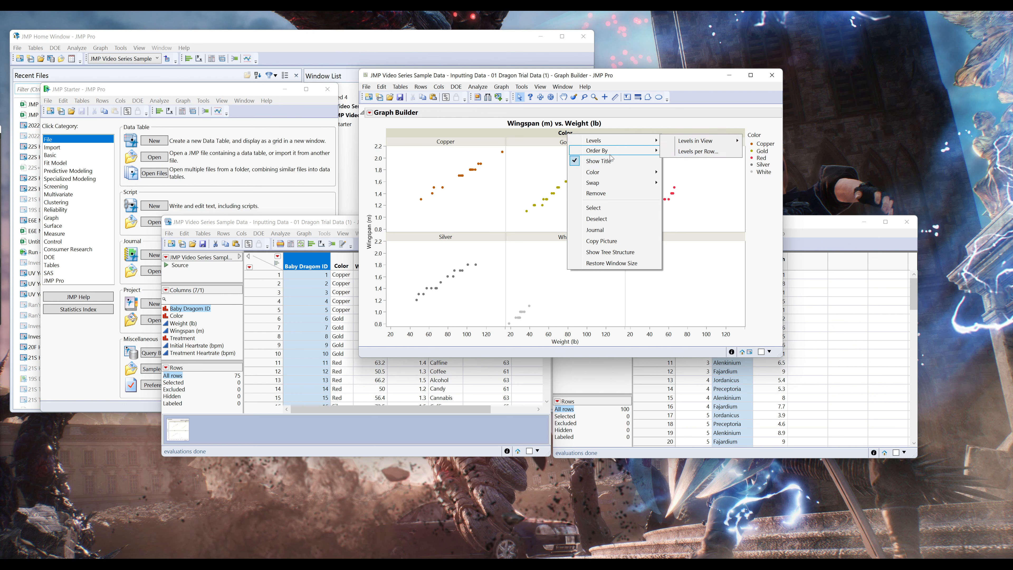
pyautogui.moveTo(612, 151)
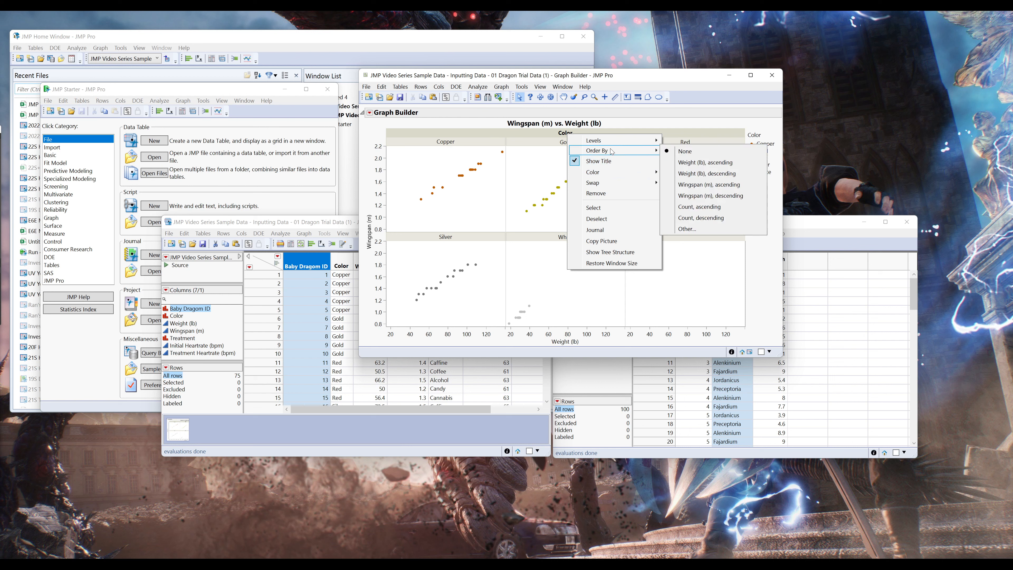
pyautogui.click(527, 136)
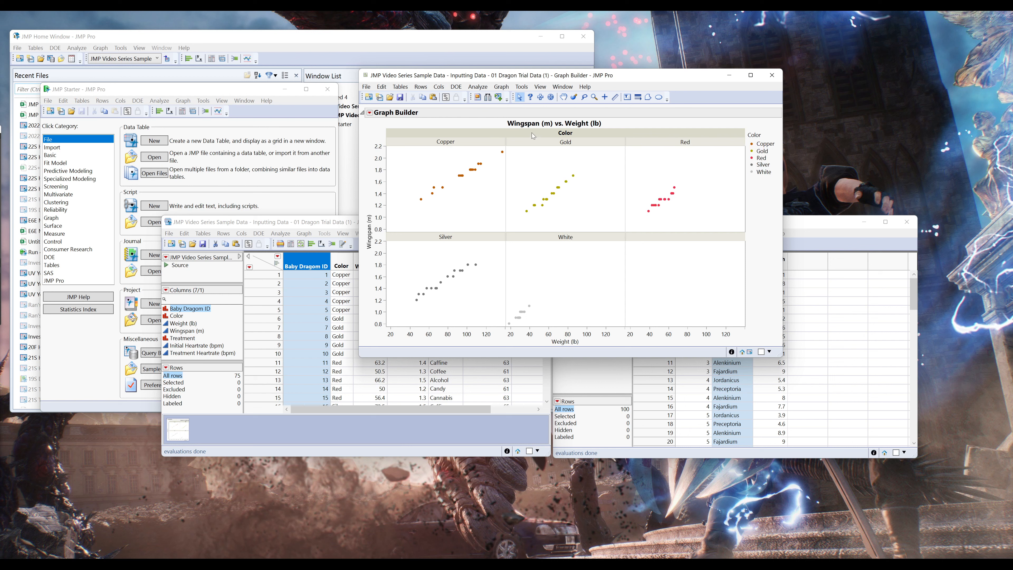